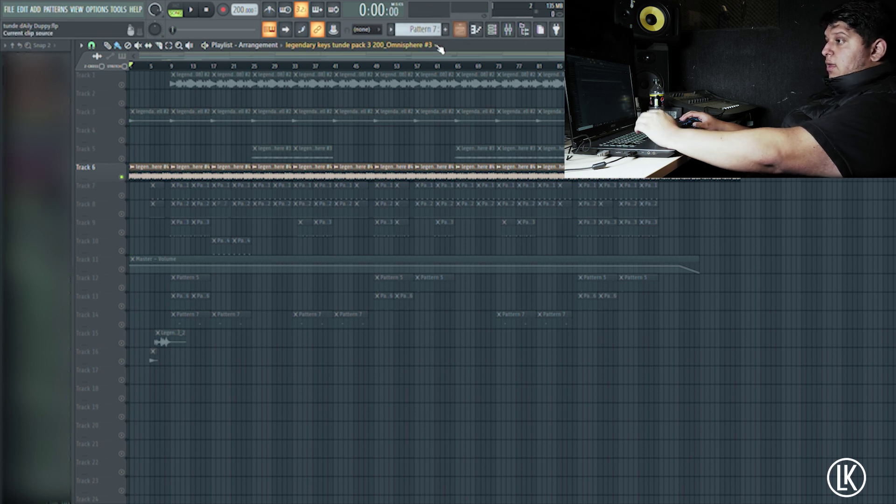
Step: Play the drill beat arrangement and bring Track 1 back into the mix
key(space)
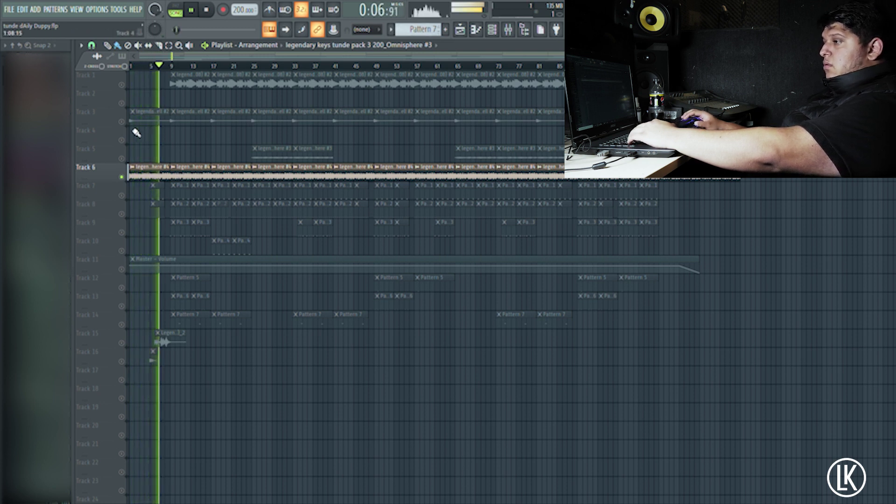
click(121, 85)
key(space)
key(space)
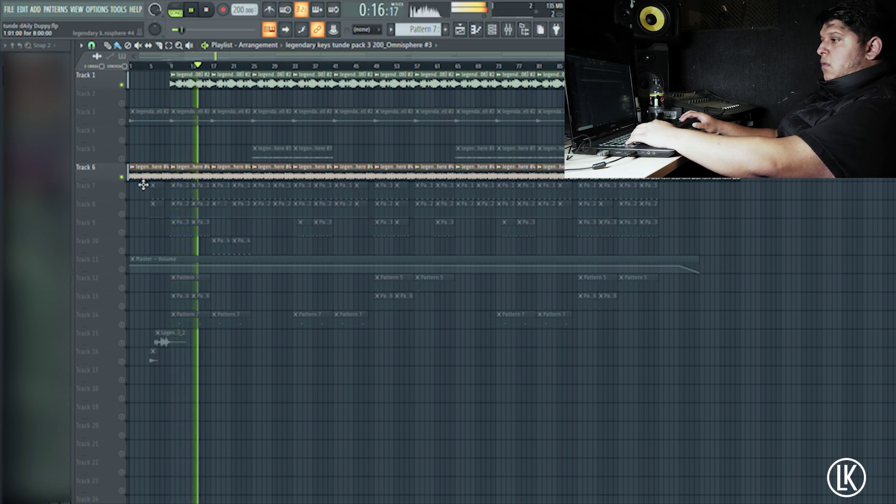
Step: Mute Track 6 and audition the arrangement again from bar 9
key(space)
click(122, 178)
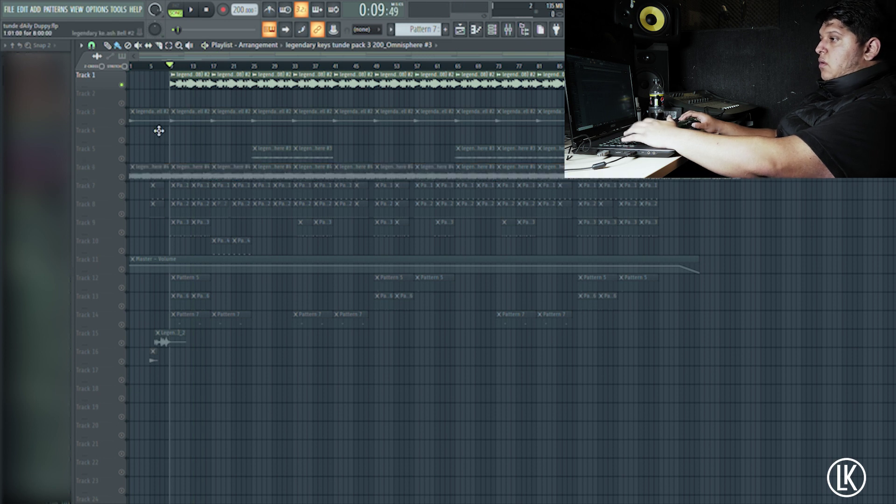
key(space)
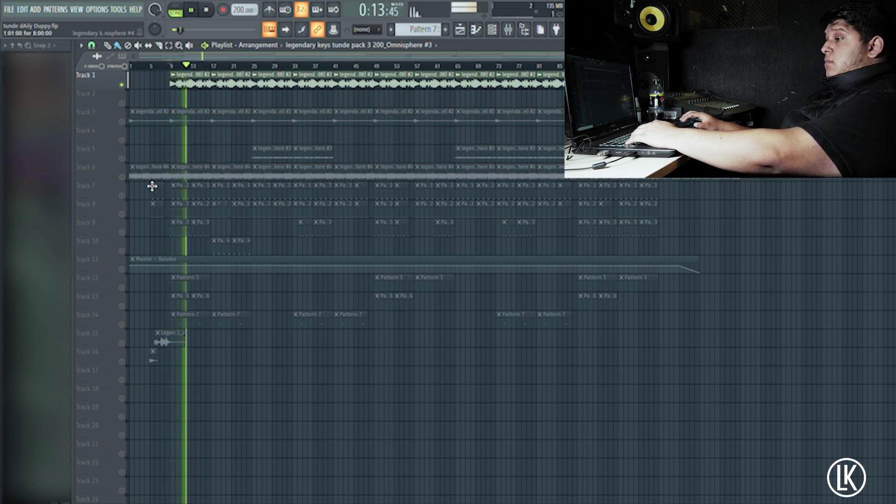
key(space)
Step: Solo Track 7 and play its KP Clap pattern's four C5 notes in the piano roll
right_click(122, 197)
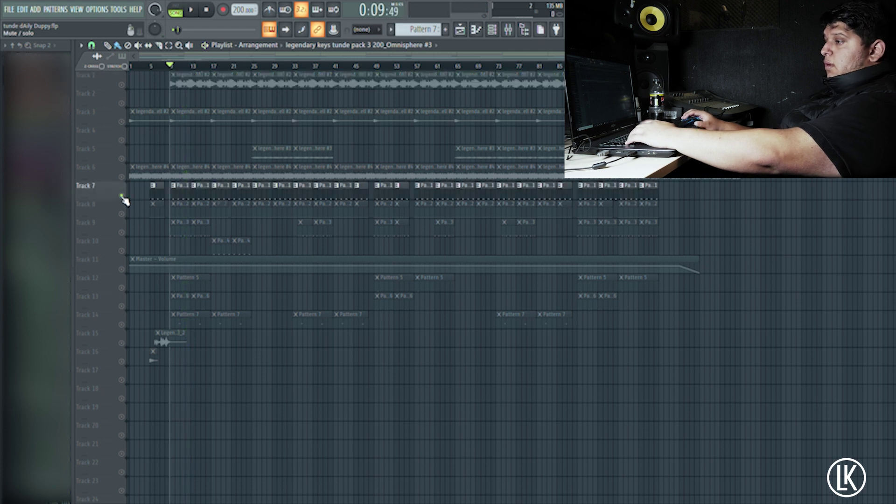
double_click(187, 193)
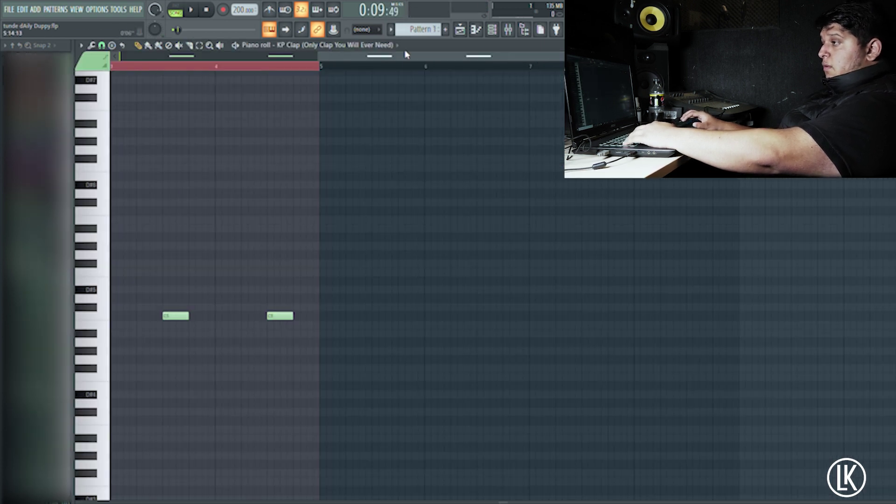
drag(363, 64, 153, 64)
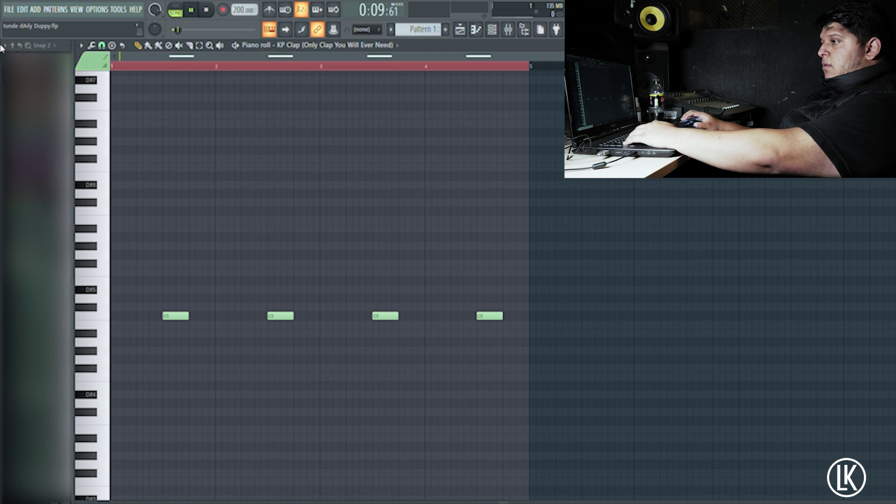
key(space)
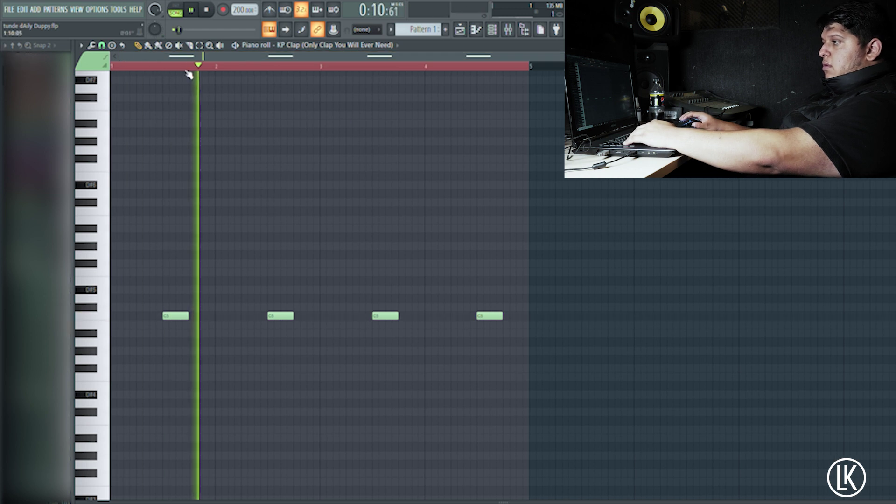
click(461, 34)
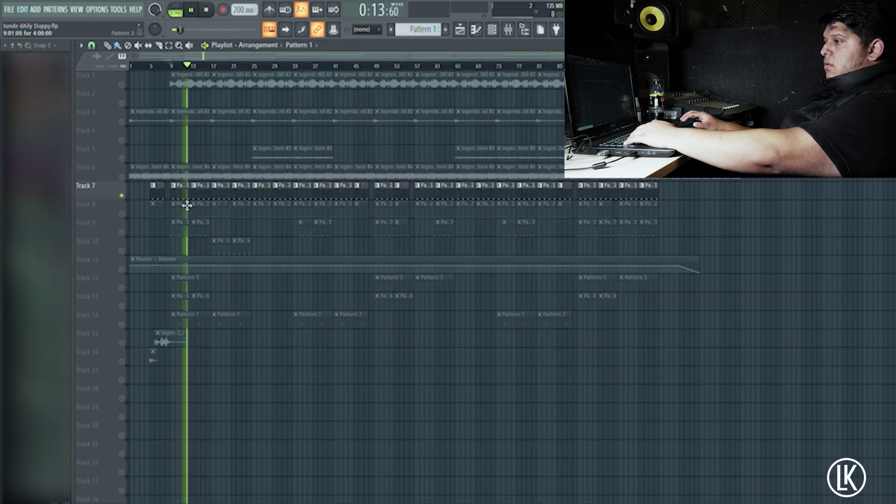
Step: Unmute Tracks 6, 1 and 8 in the playlist, leaving Track 3 muted
key(space)
click(122, 177)
click(121, 121)
click(122, 121)
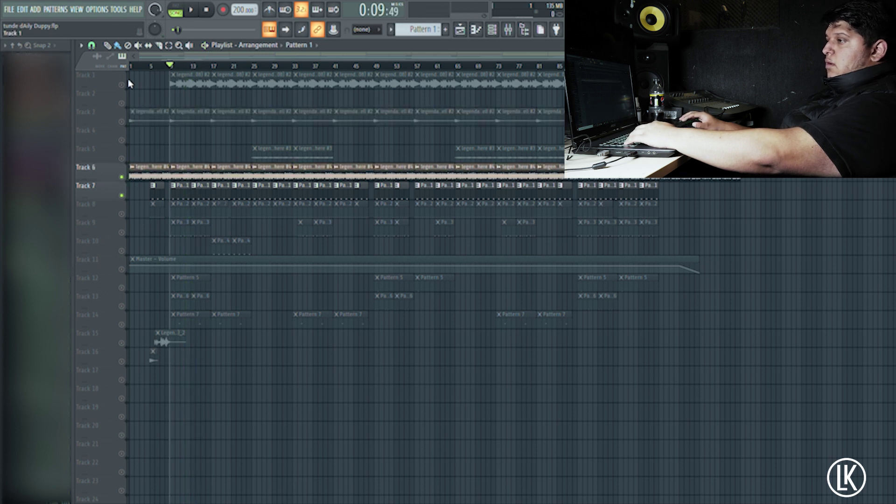
click(122, 84)
key(space)
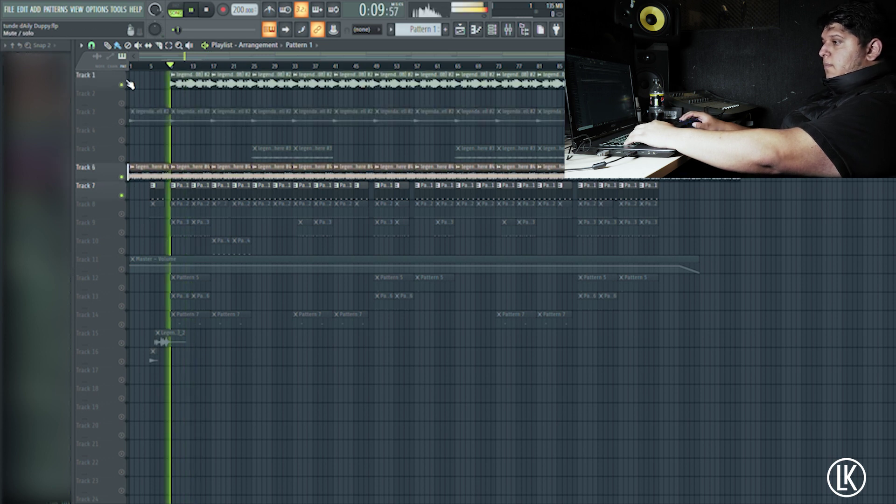
click(122, 213)
key(space)
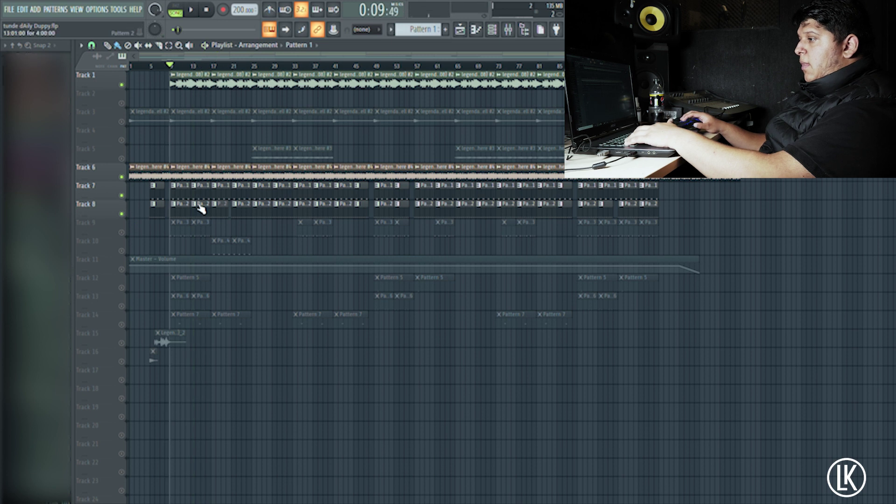
double_click(184, 210)
drag(373, 51, 87, 84)
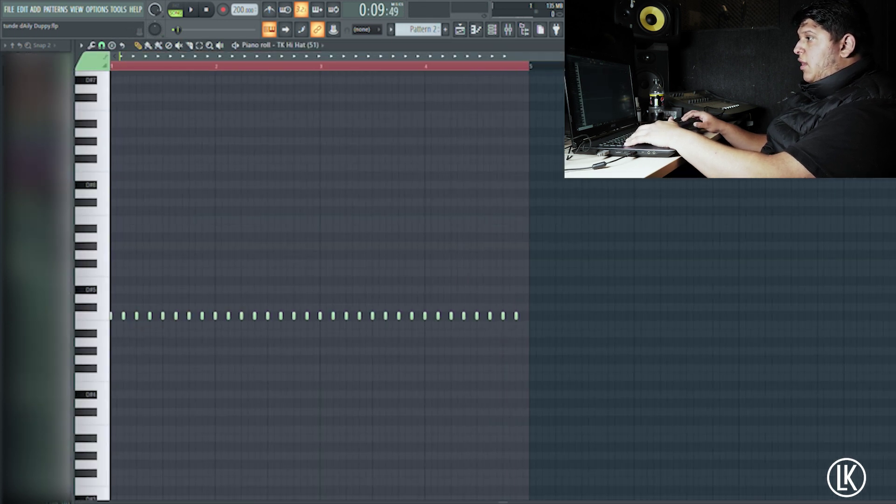
click(518, 45)
scroll(473, 57, up, 2)
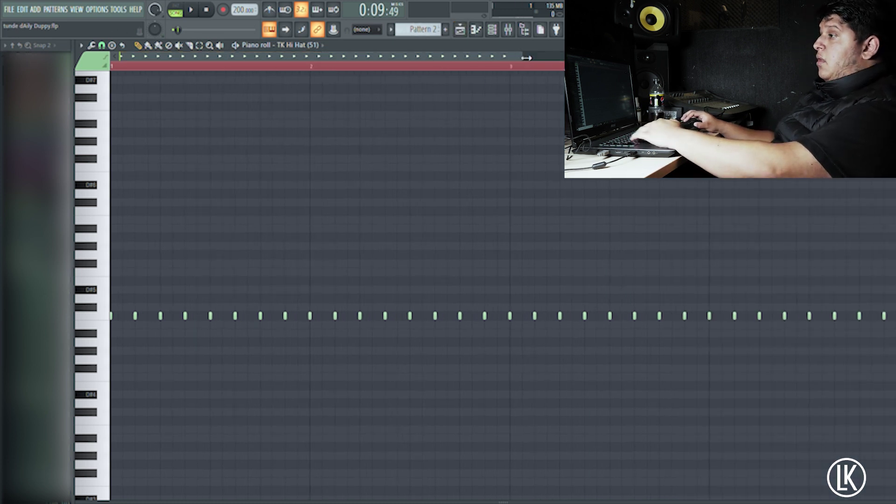
scroll(526, 58, down, 1)
key(space)
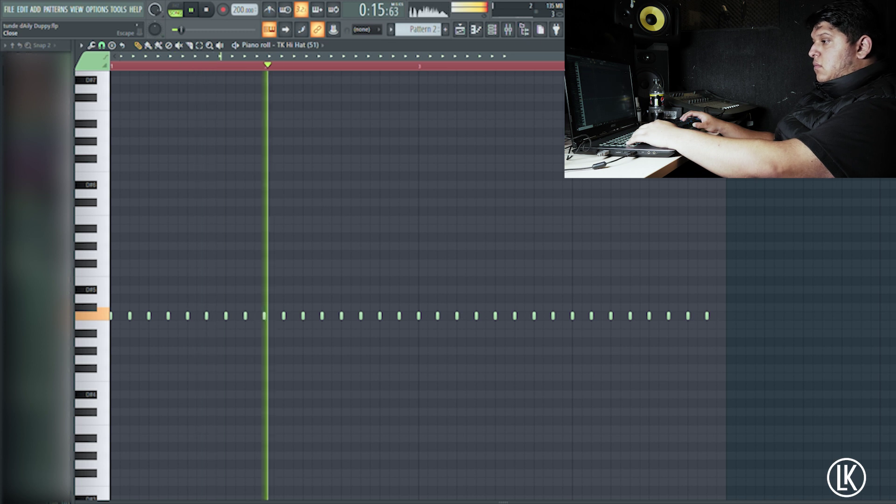
key(Escape)
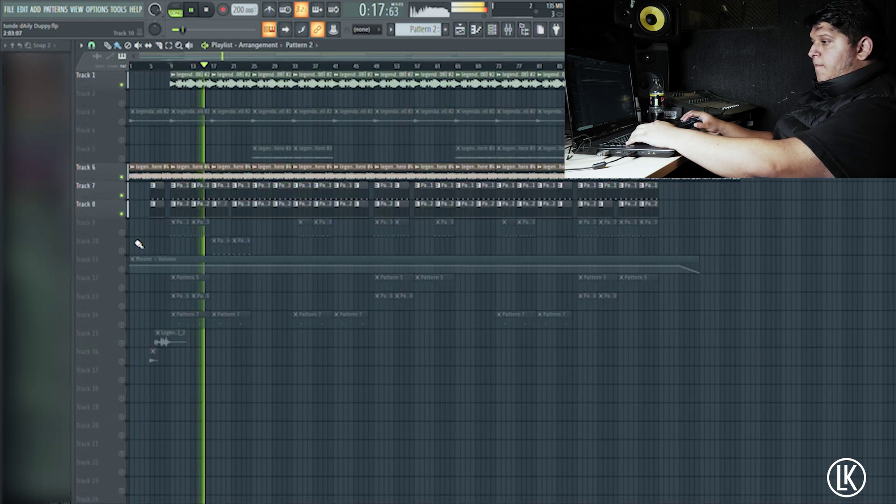
key(space)
click(123, 233)
Step: Start playback just past bar 9 and audition Track 9's Drill Kick v2 pattern and channel rack
click(173, 65)
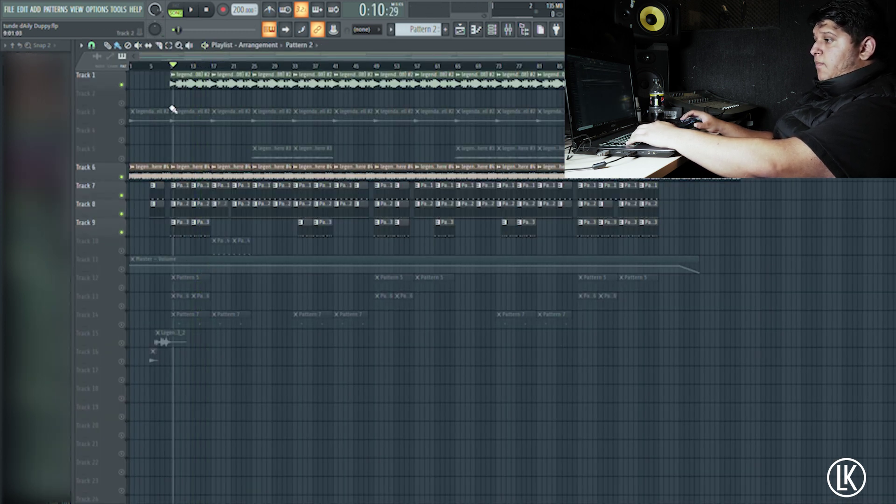
double_click(191, 228)
drag(408, 59, 114, 64)
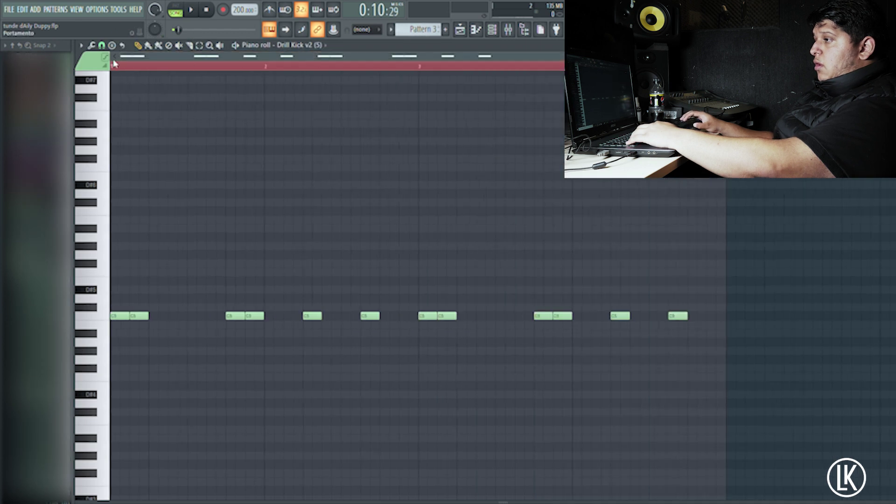
key(space)
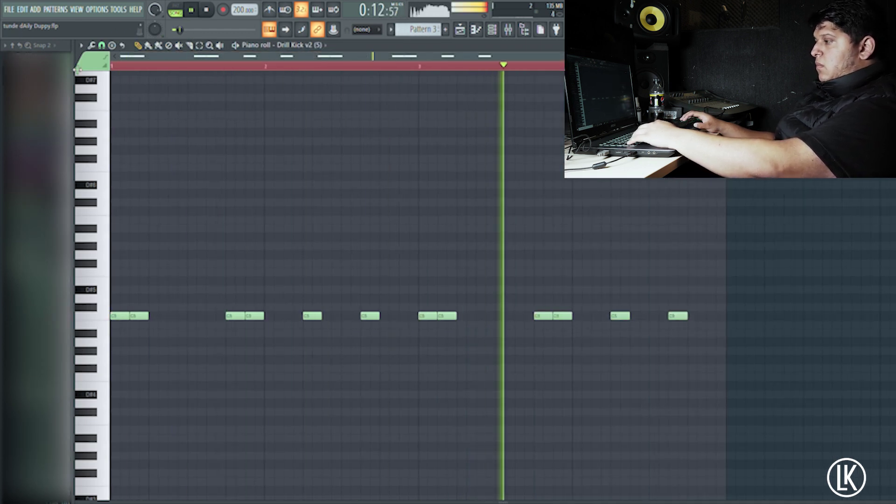
key(space)
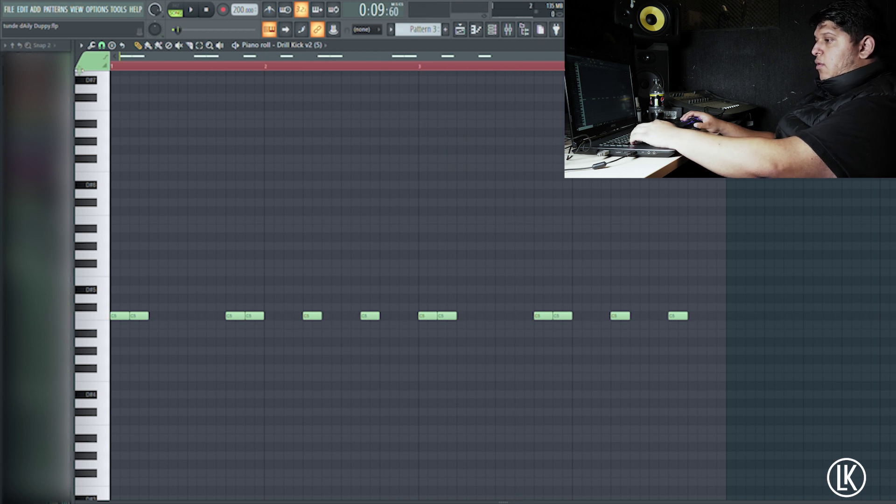
key(space)
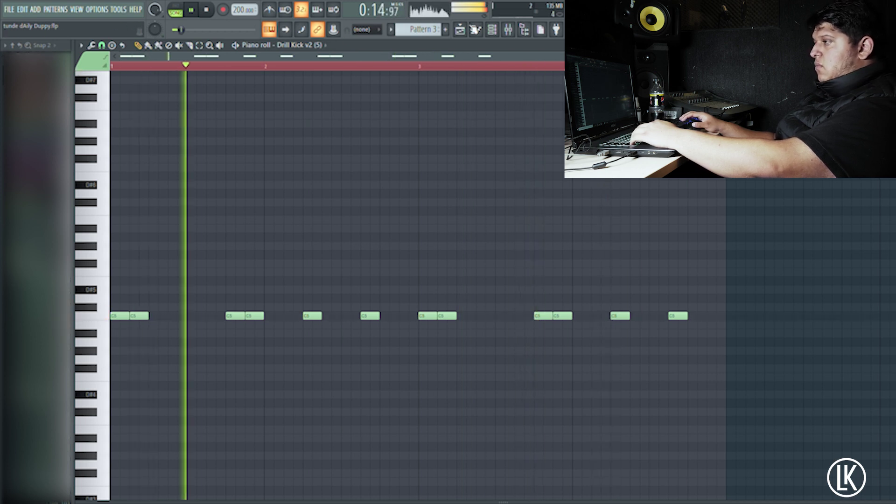
click(492, 32)
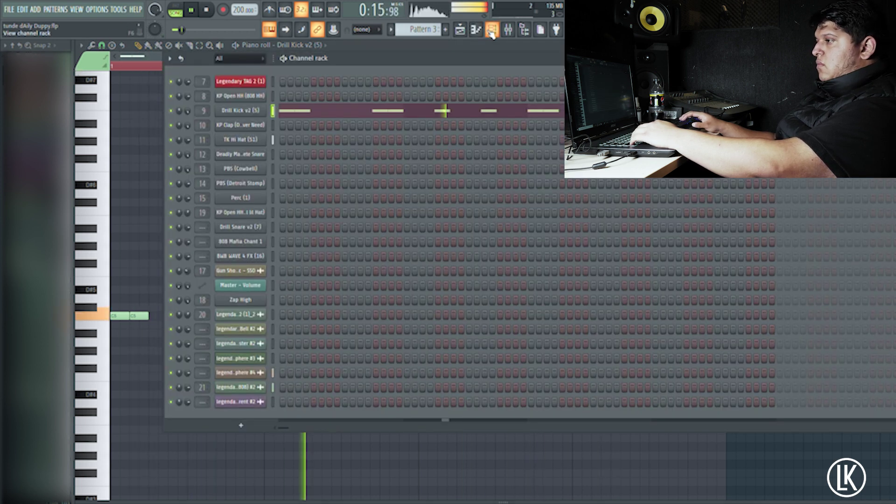
click(465, 29)
Step: Switch to Pattern 4, Deadly Machete Snare, view its channel rack, then replay the playlist
key(space)
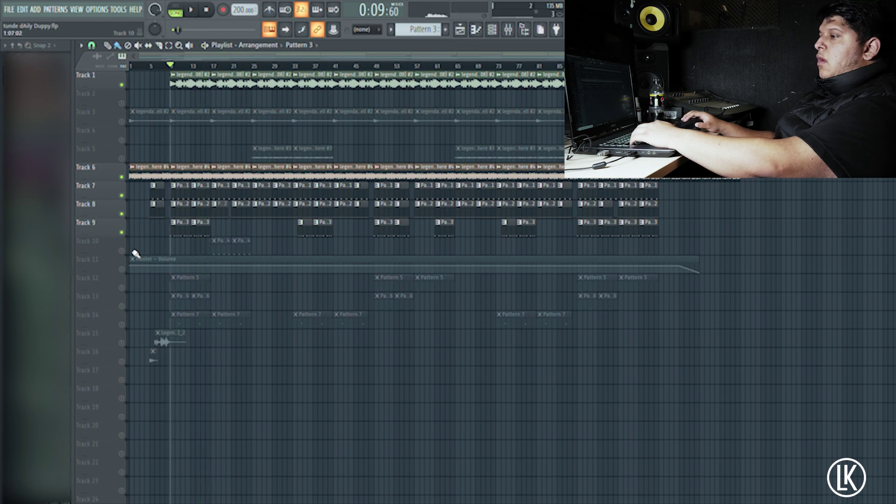
key(F7)
key(F6)
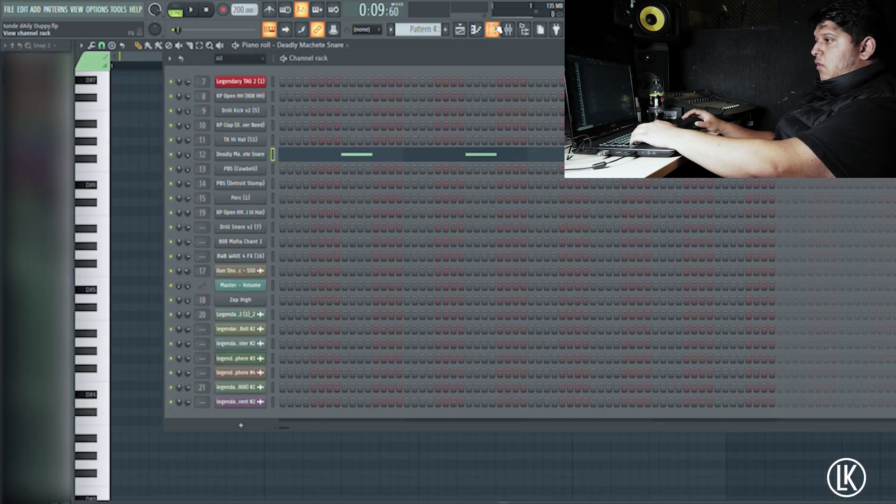
click(460, 30)
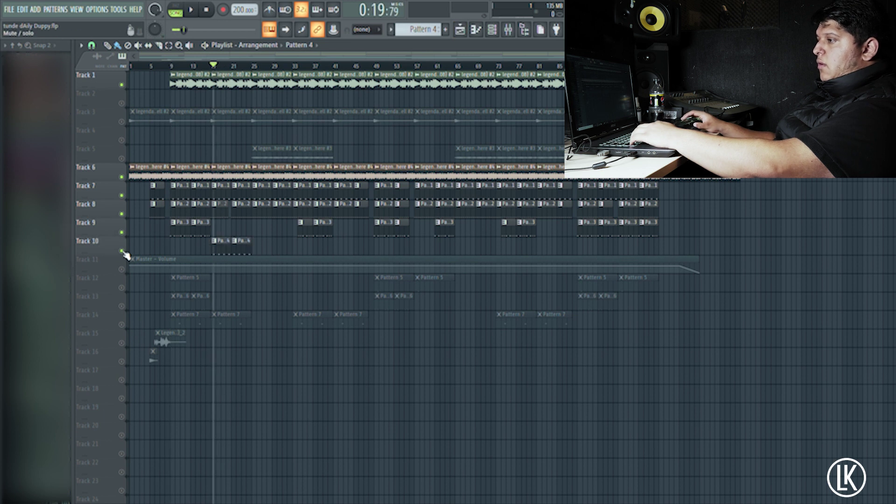
key(space)
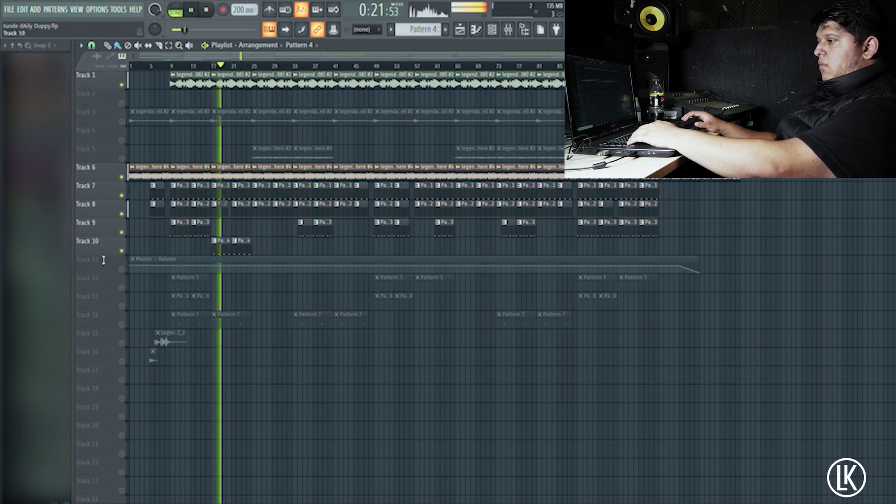
Step: Unmute Track 12 and play Pattern 5's notes with its channel rack shown
click(121, 288)
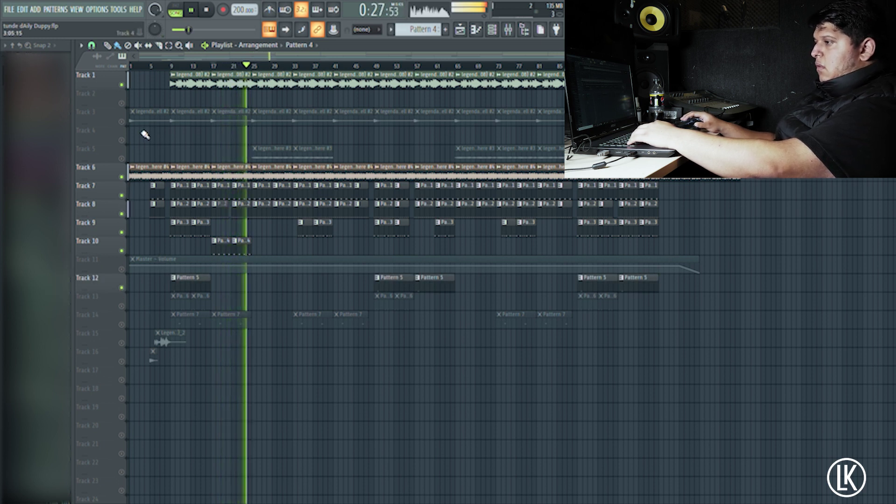
key(space)
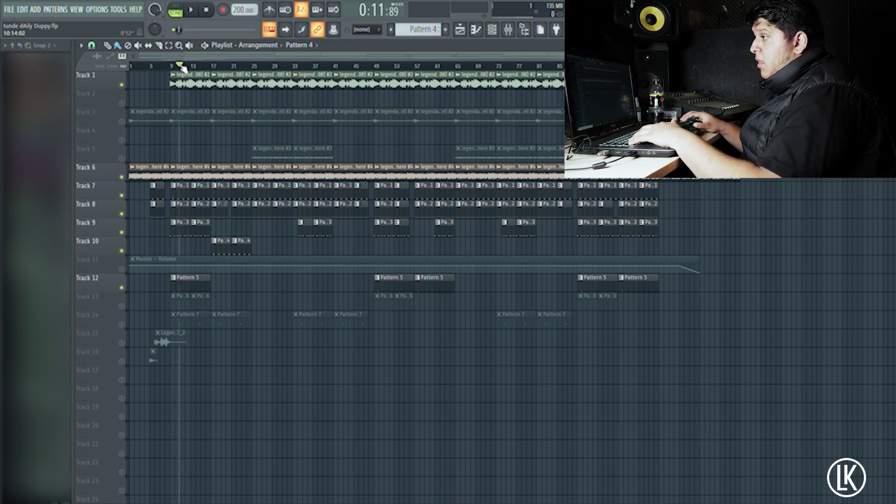
double_click(205, 289)
click(494, 30)
key(space)
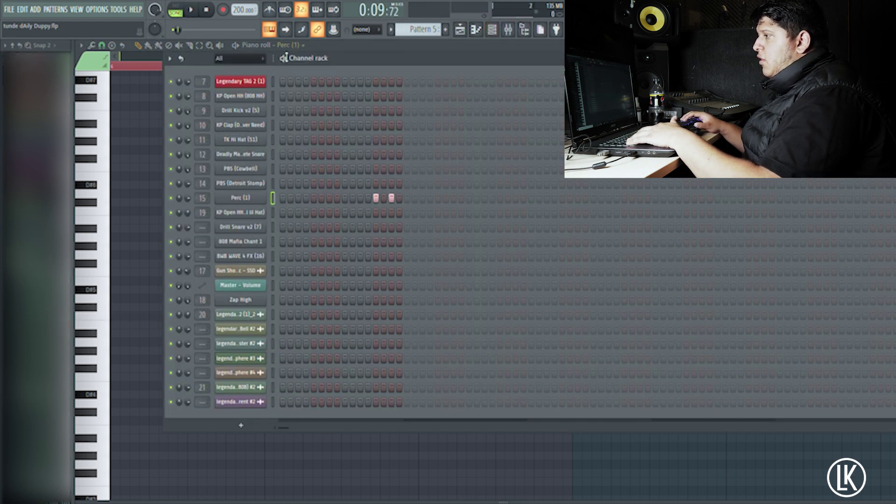
click(492, 29)
click(460, 30)
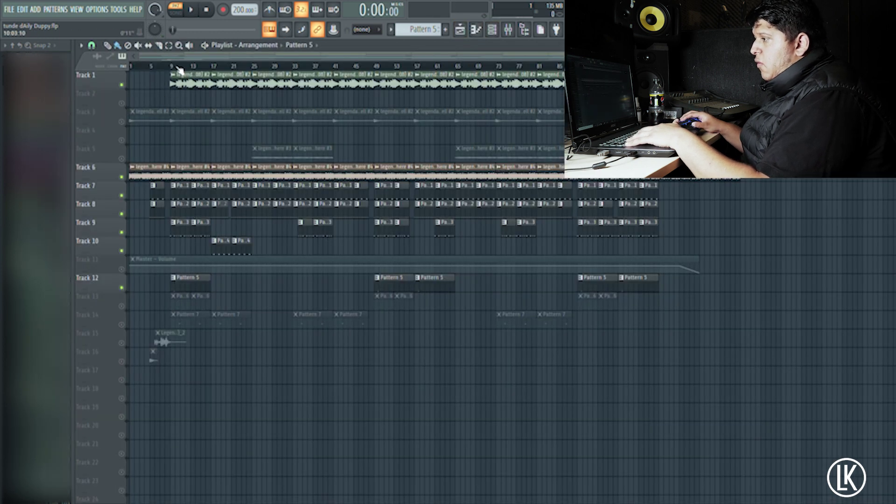
Step: Unmute and solo Track 13, playing its Pattern 6 notes with the channel rack shown
click(123, 306)
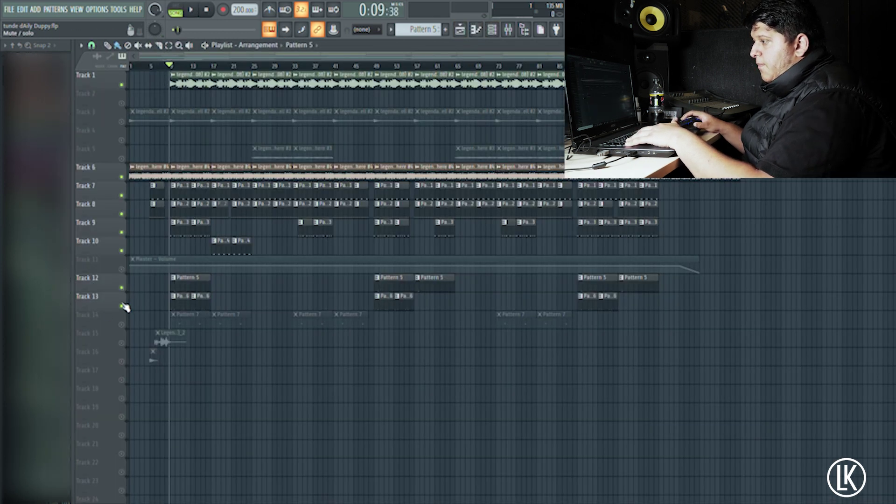
key(space)
right_click(122, 306)
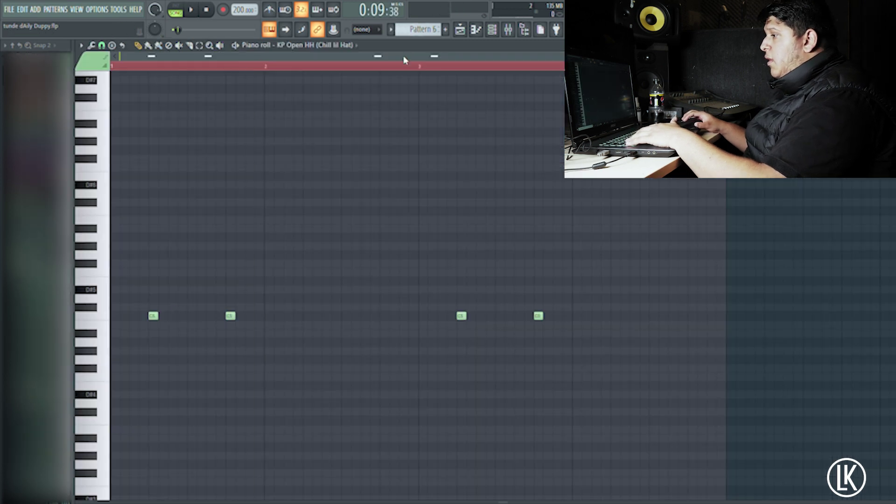
key(space)
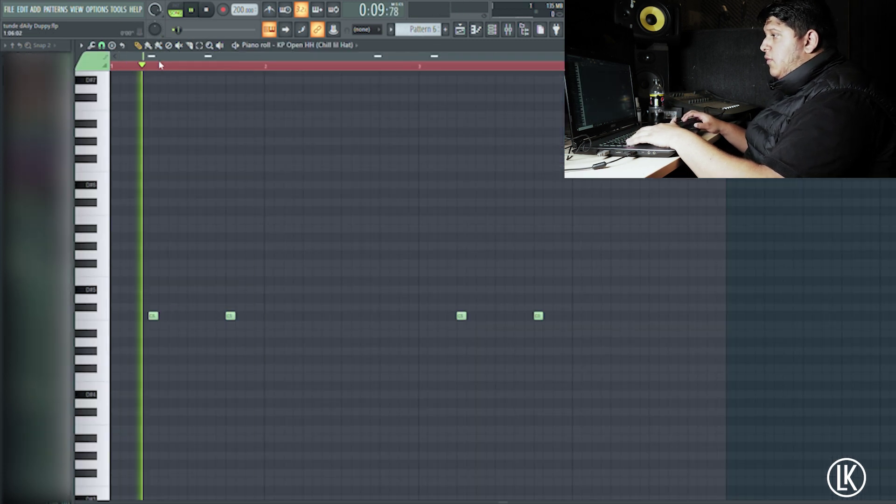
click(492, 30)
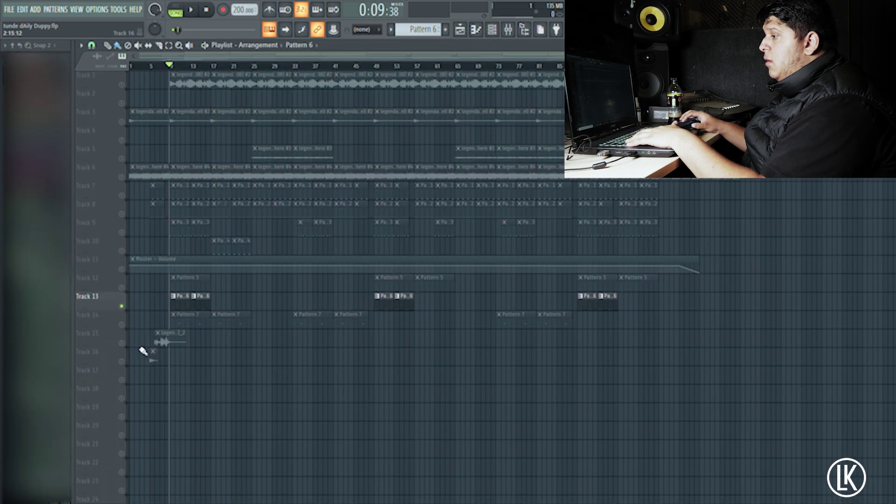
Step: Solo Track 14 to audition Pattern 7's two Zap High notes, then unmute Track 3
right_click(121, 325)
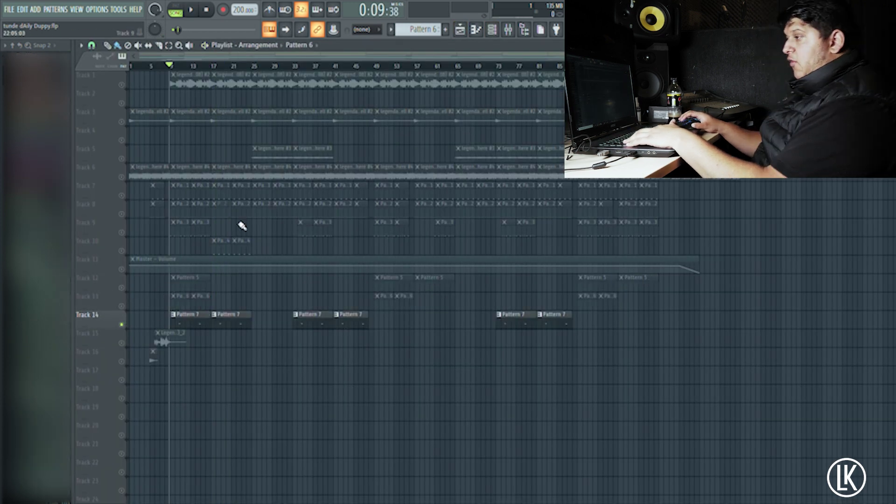
key(space)
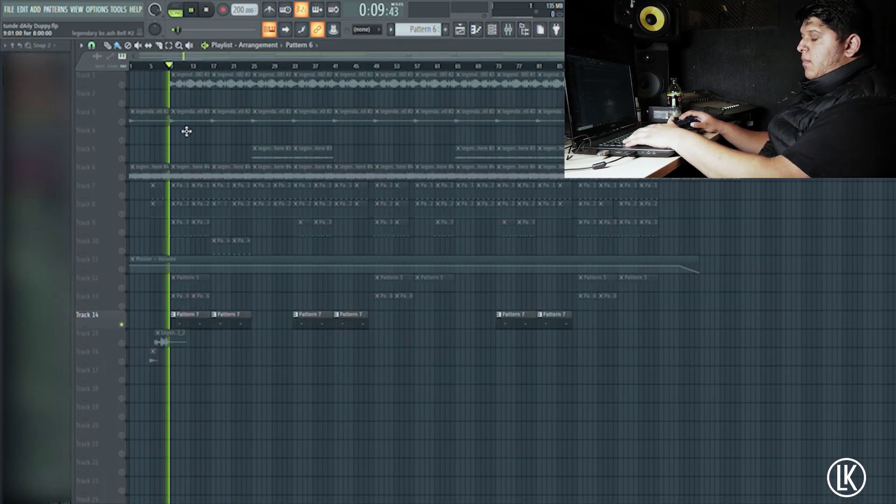
double_click(201, 325)
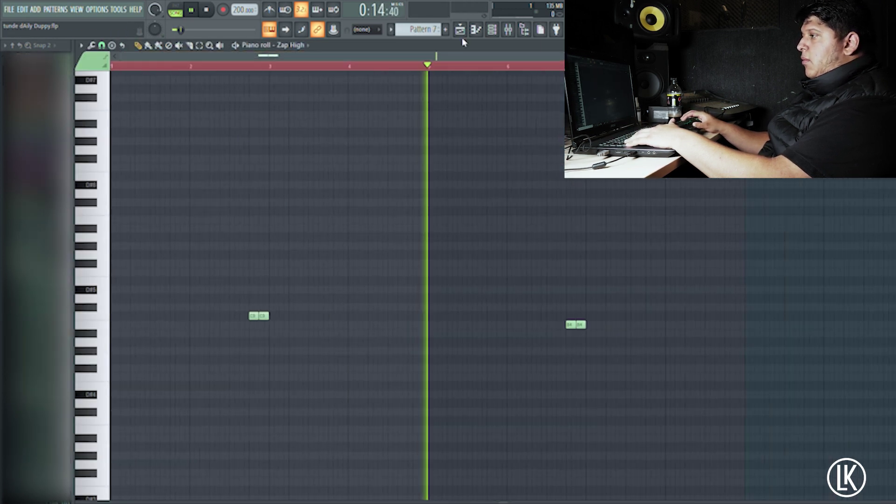
key(F6)
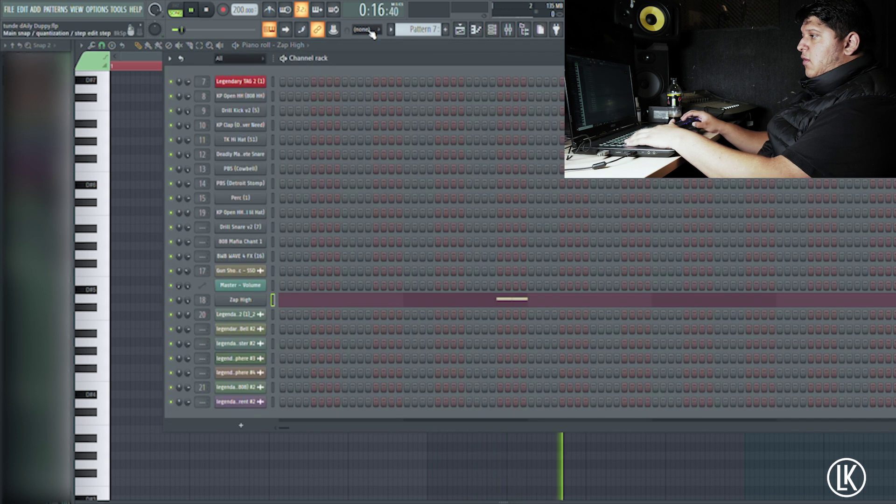
key(F5)
key(space)
click(122, 123)
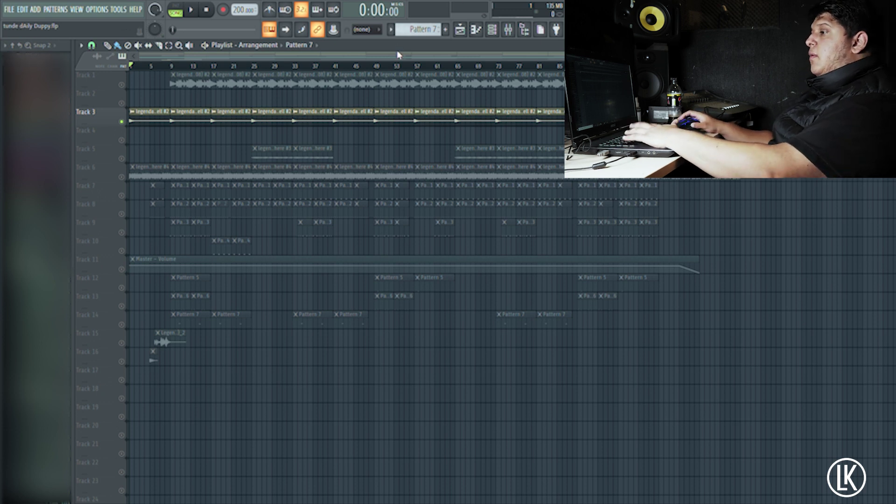
Step: Unmute Track 1, then briefly solo and release Track 5 while the beat plays
key(space)
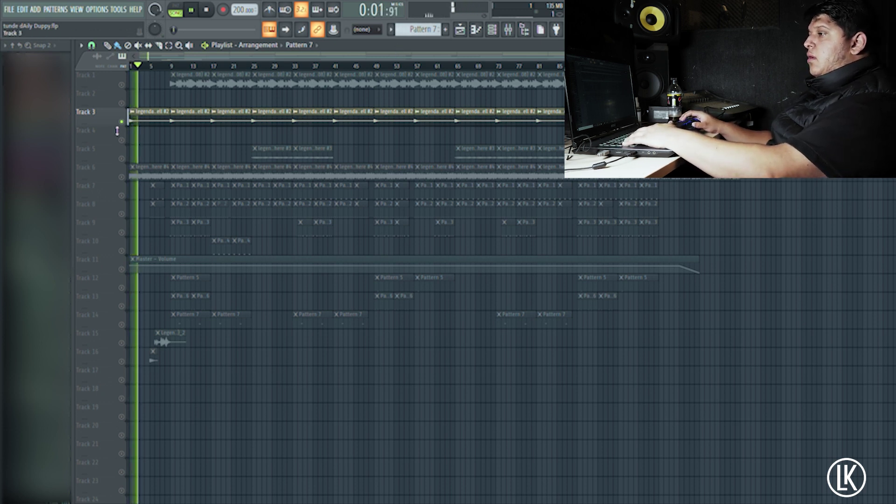
key(space)
click(121, 85)
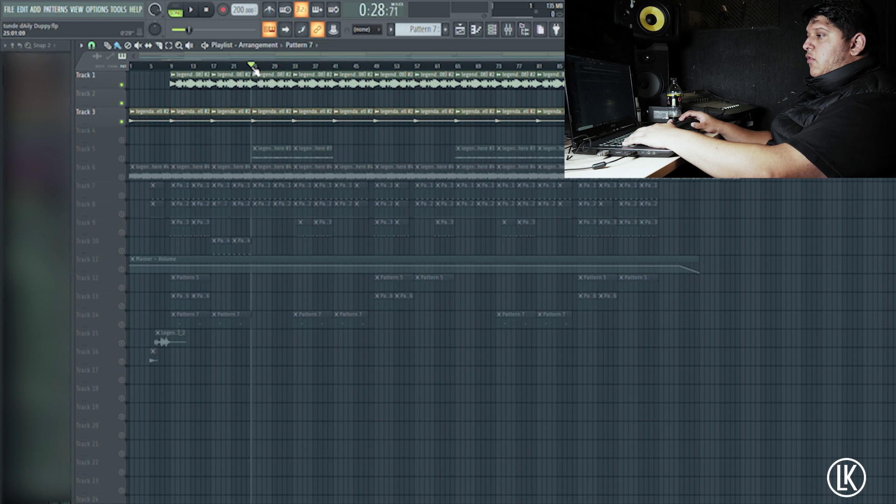
key(space)
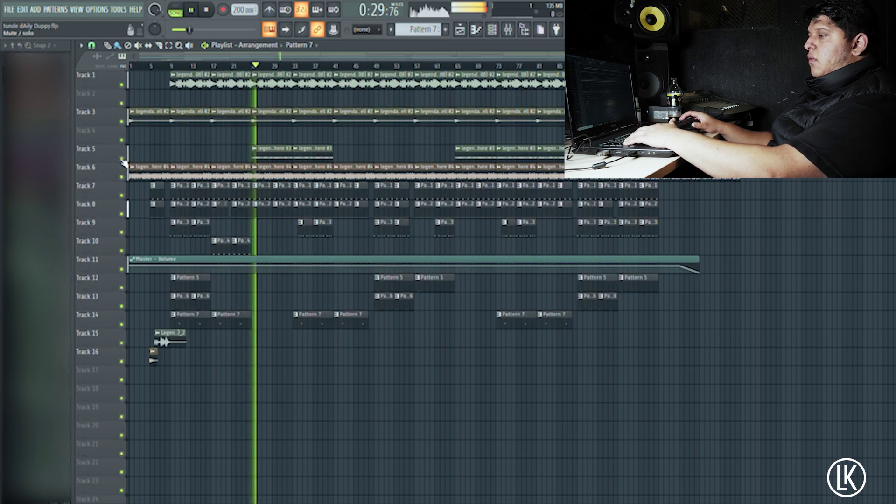
right_click(122, 160)
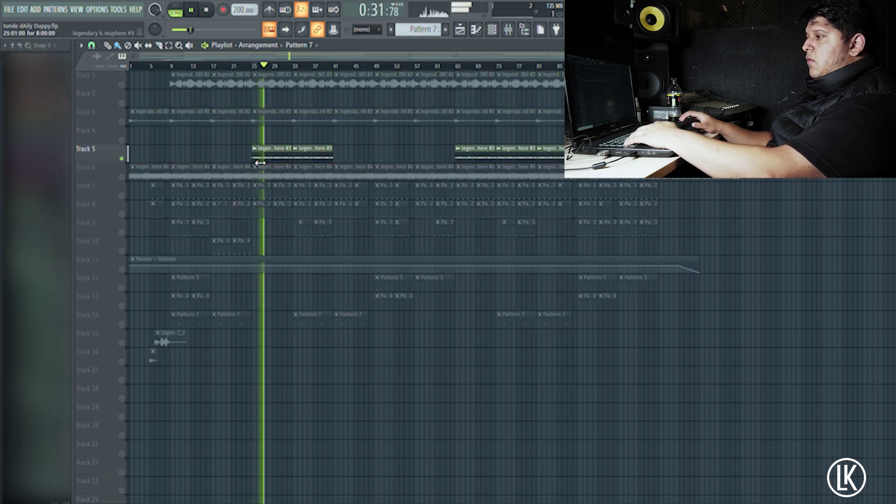
right_click(128, 160)
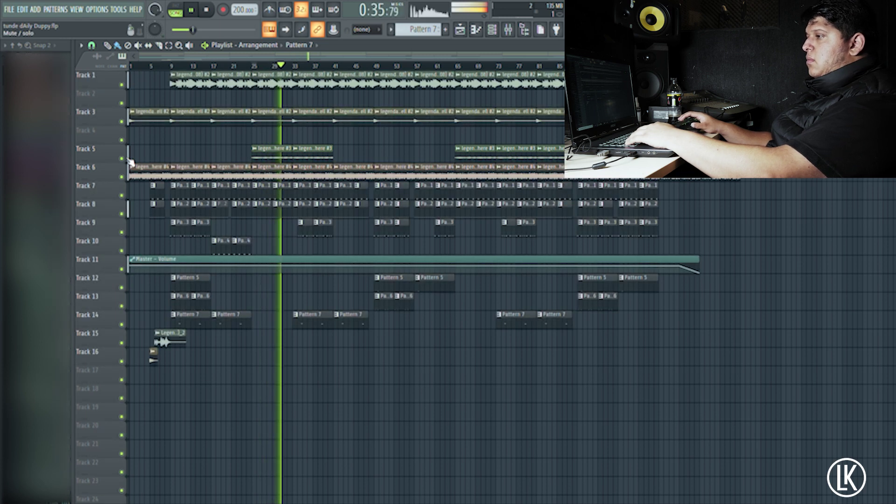
key(space)
key(space)
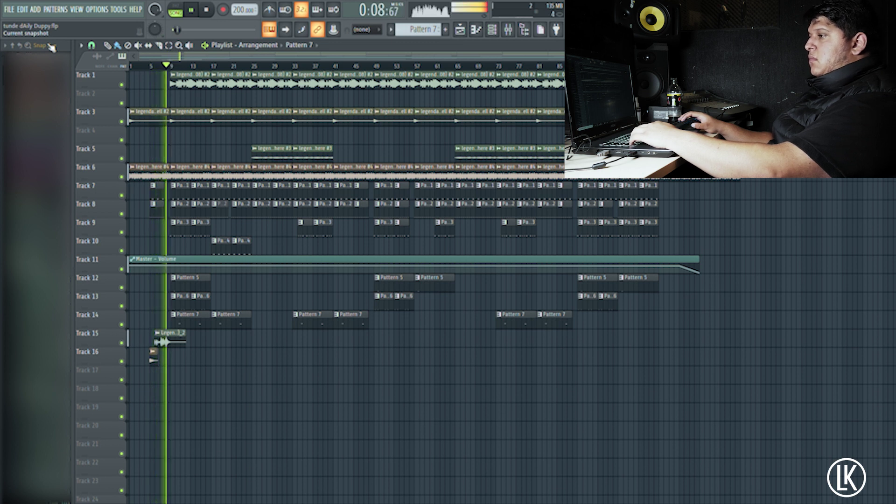
Step: Drag the browser panel's edge to the left to close it and widen the playlist
drag(78, 98, 4, 99)
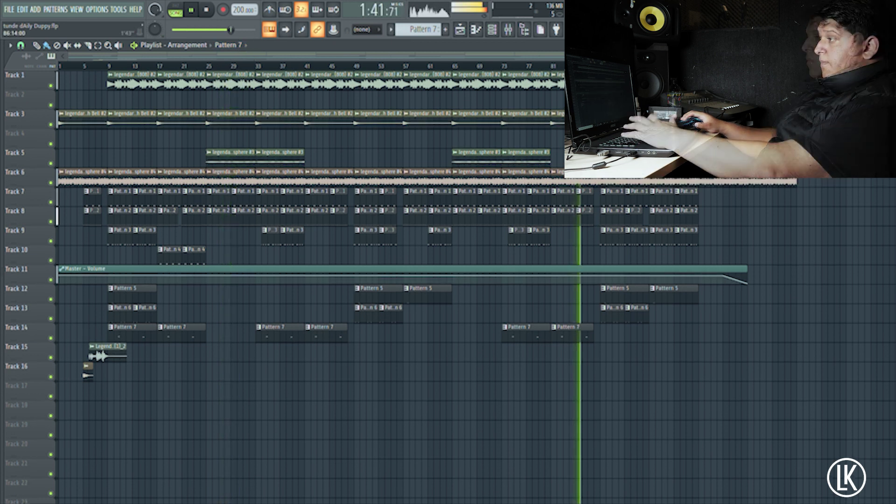
key(space)
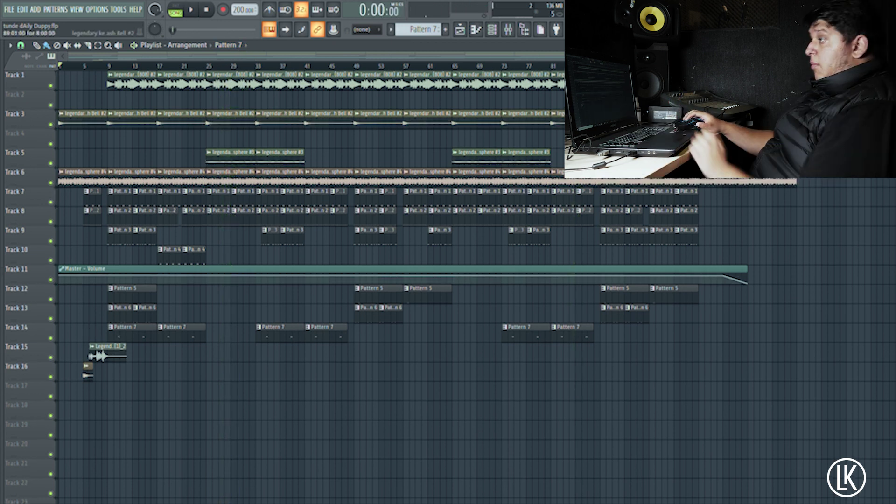
click(508, 30)
click(345, 168)
click(131, 168)
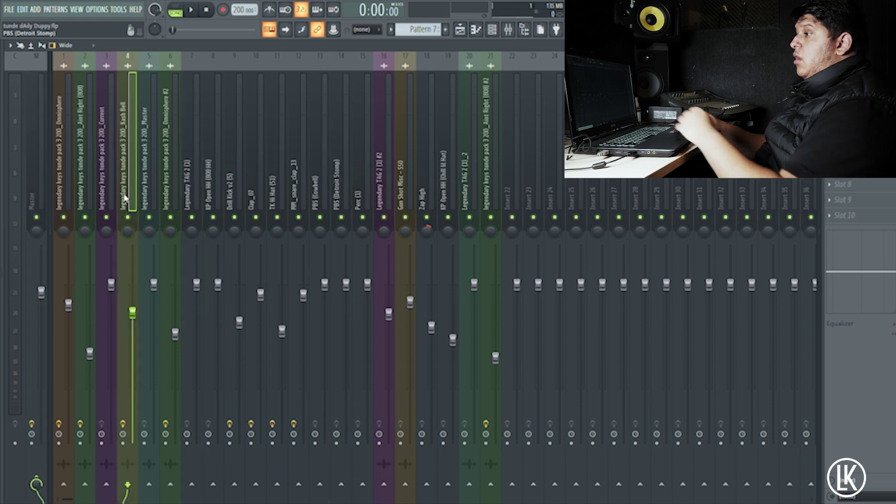
click(88, 168)
click(305, 177)
click(324, 177)
click(410, 172)
click(433, 170)
click(345, 166)
click(381, 168)
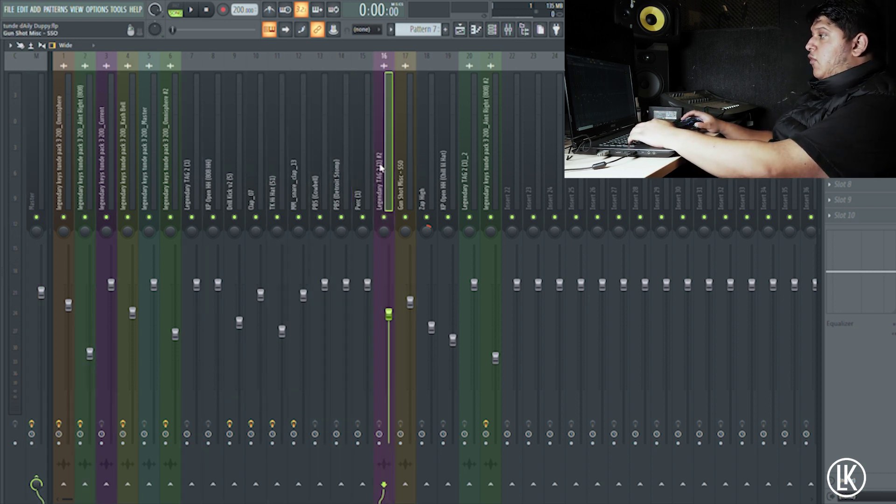
key(F5)
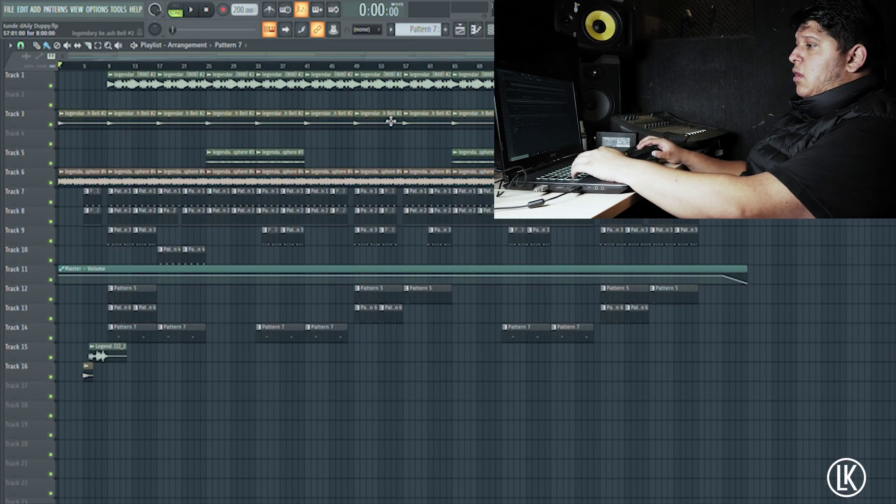